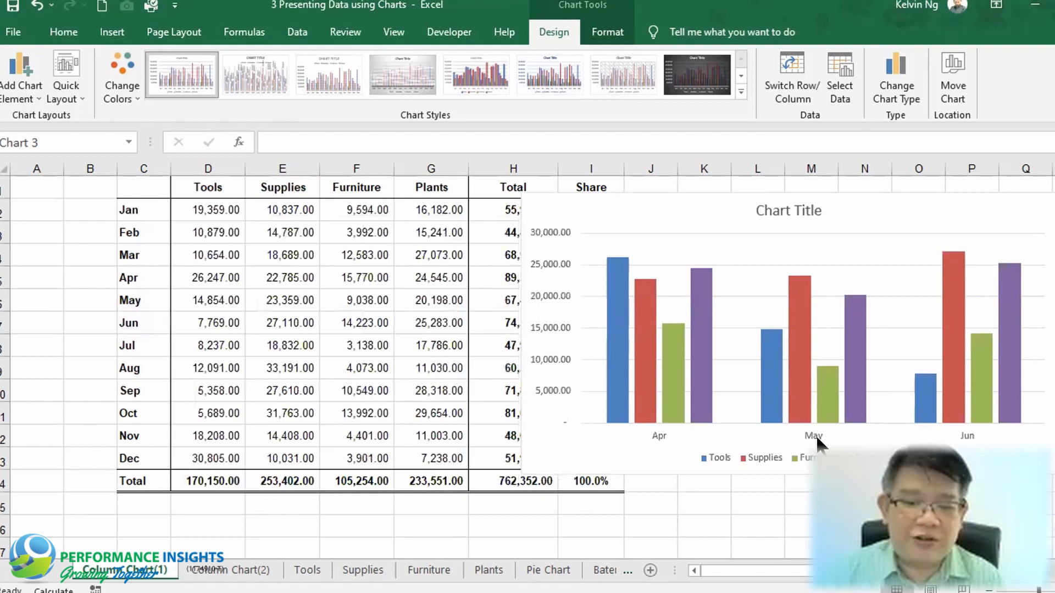
Move the column chart so it sits beside the data table
left_click(948, 231)
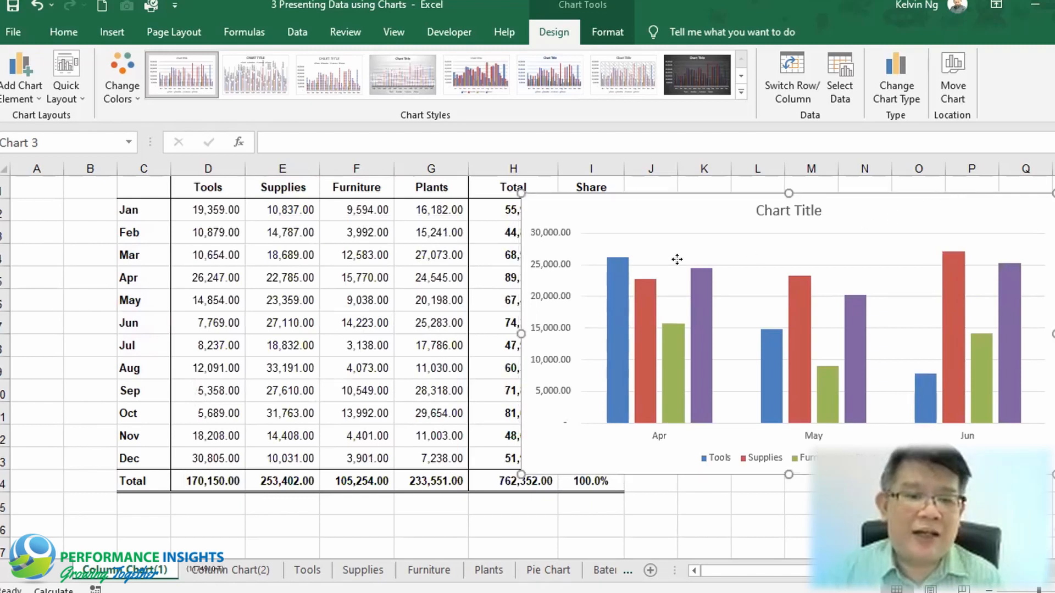
left_click_drag(647, 202, 395, 380)
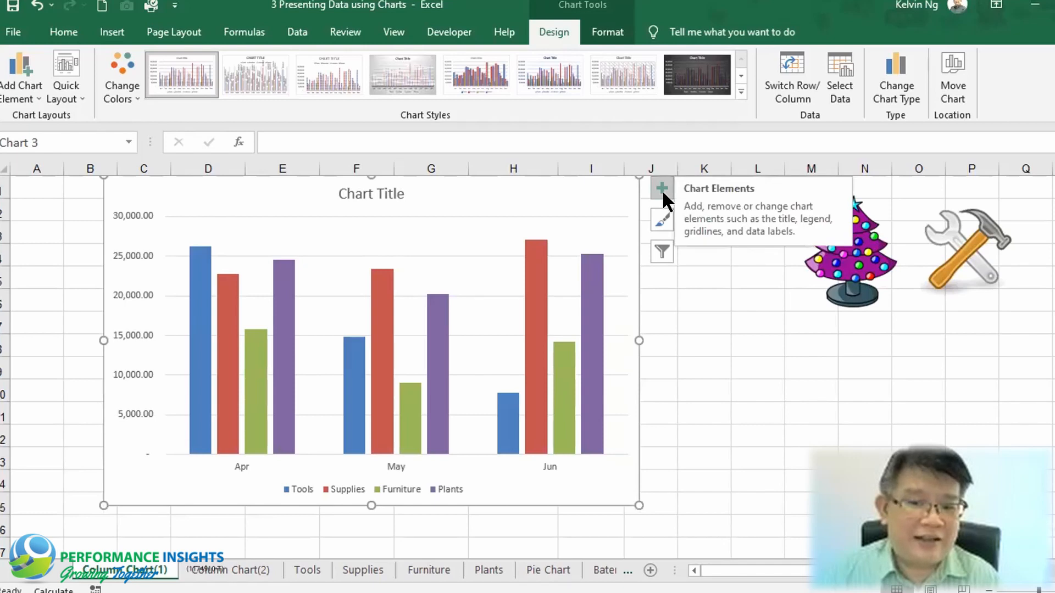
Add a data table with legend keys to the chart and remove the separate legend
left_click(662, 189)
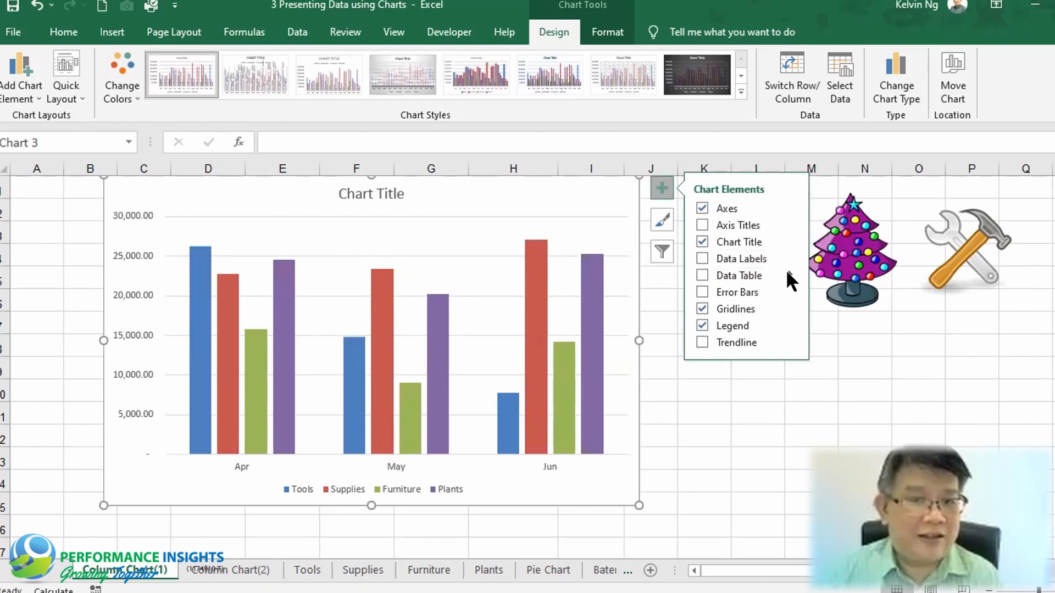
left_click(787, 273)
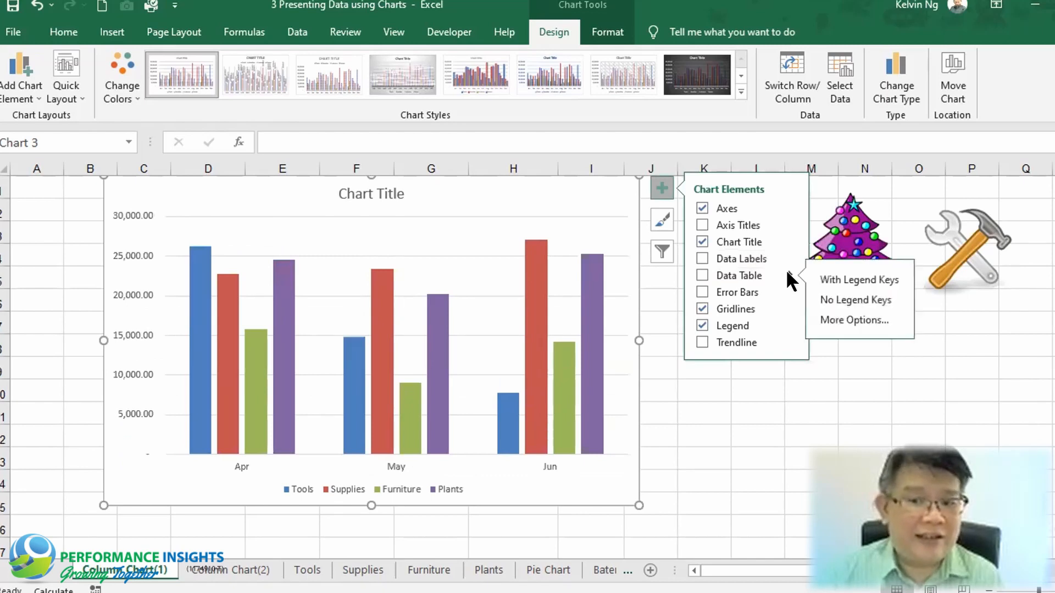
left_click(843, 277)
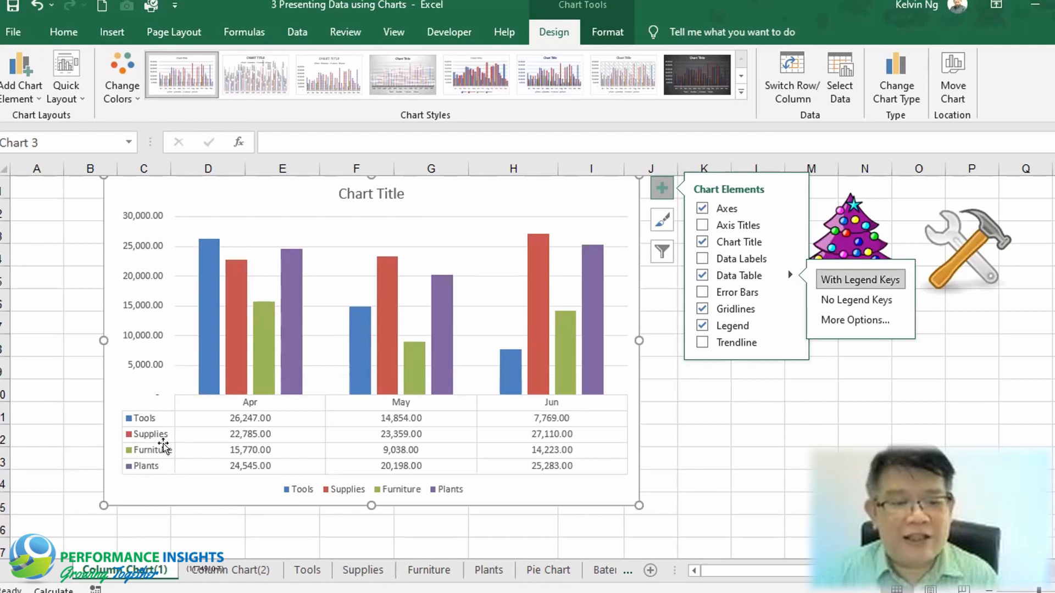
left_click(702, 326)
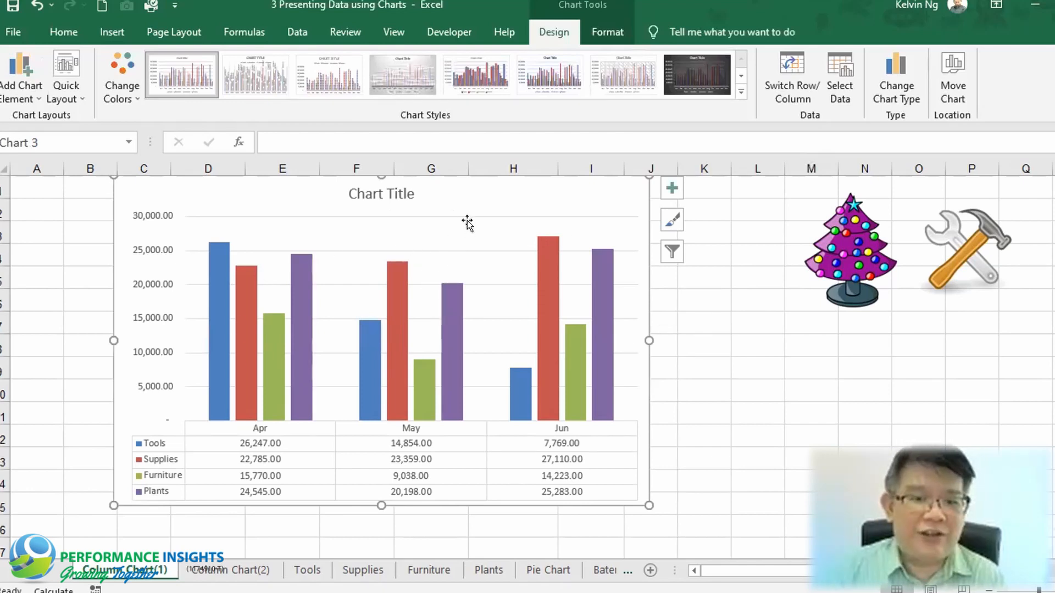
left_click(483, 281)
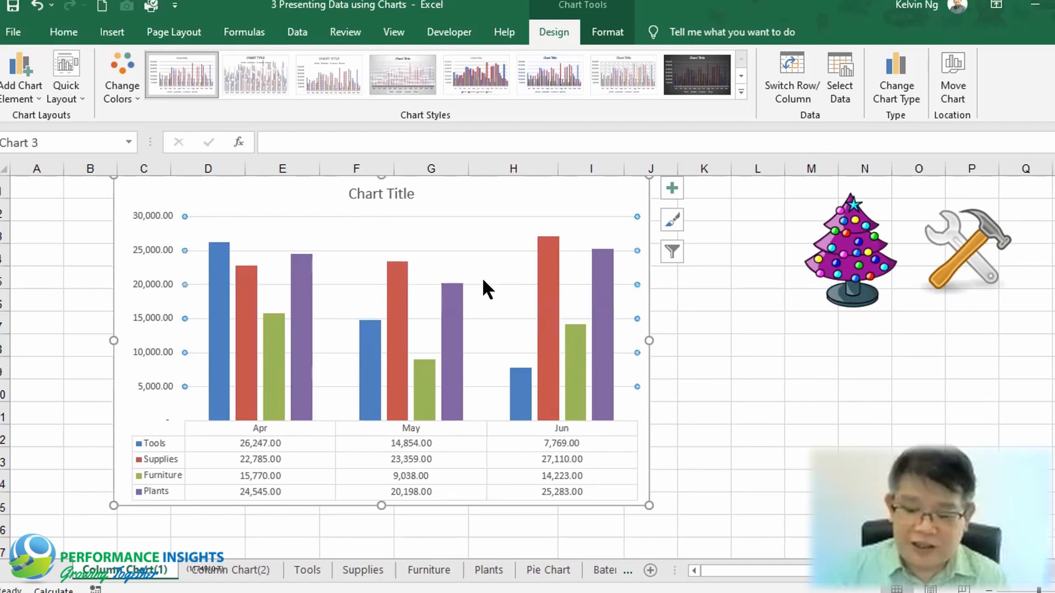
key("Delete")
key("ctrl+z")
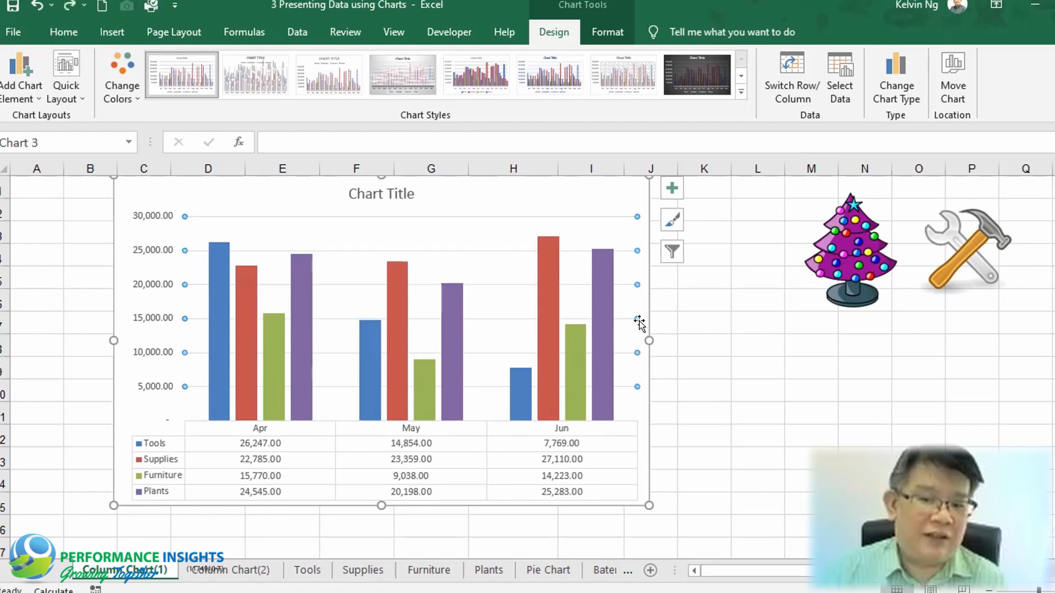
Remove the chart's gridlines
left_click(670, 188)
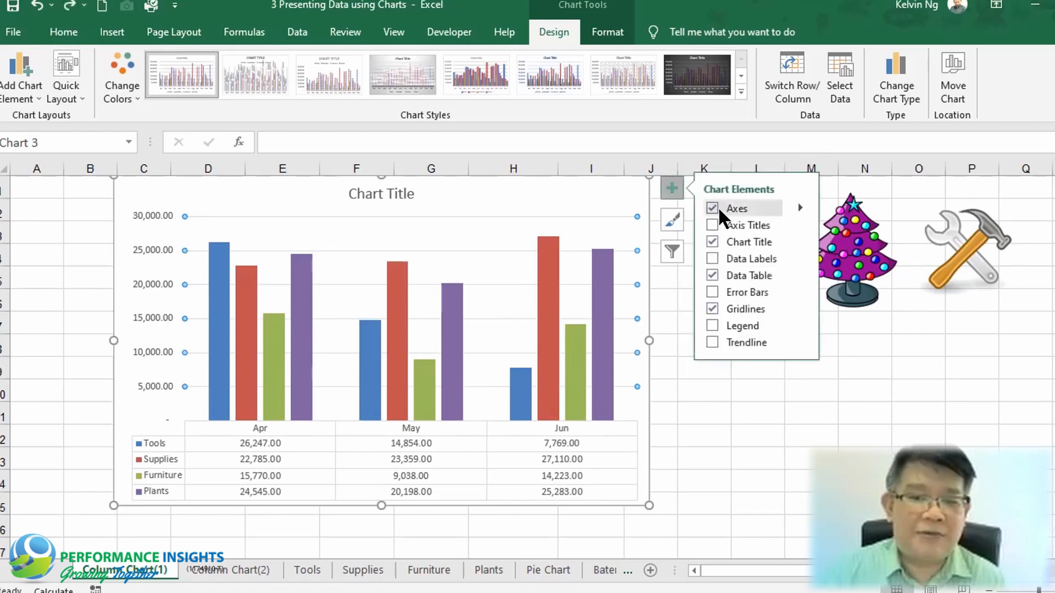
left_click(711, 307)
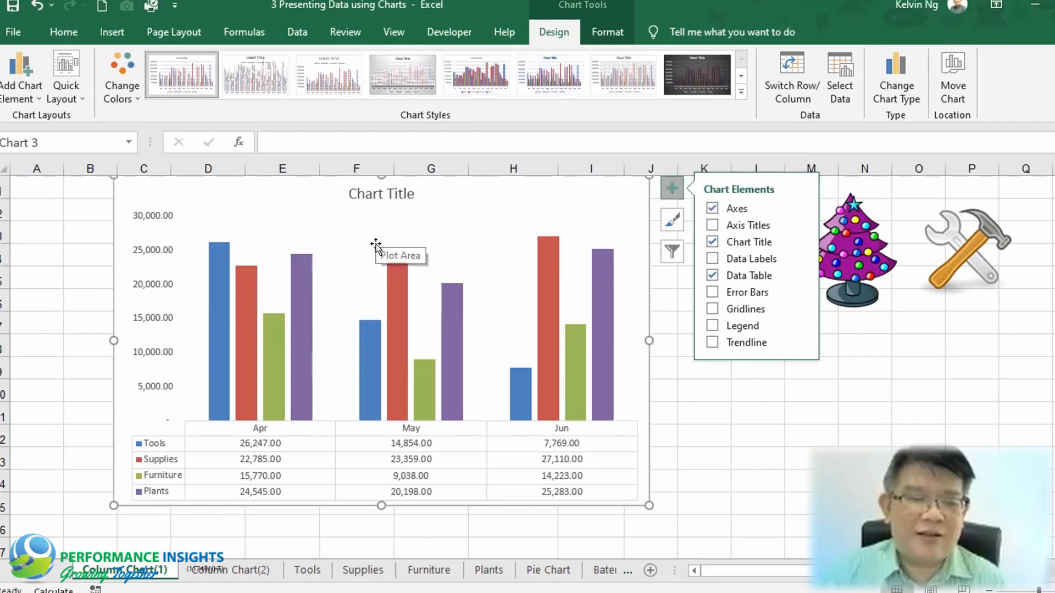
left_click(400, 305)
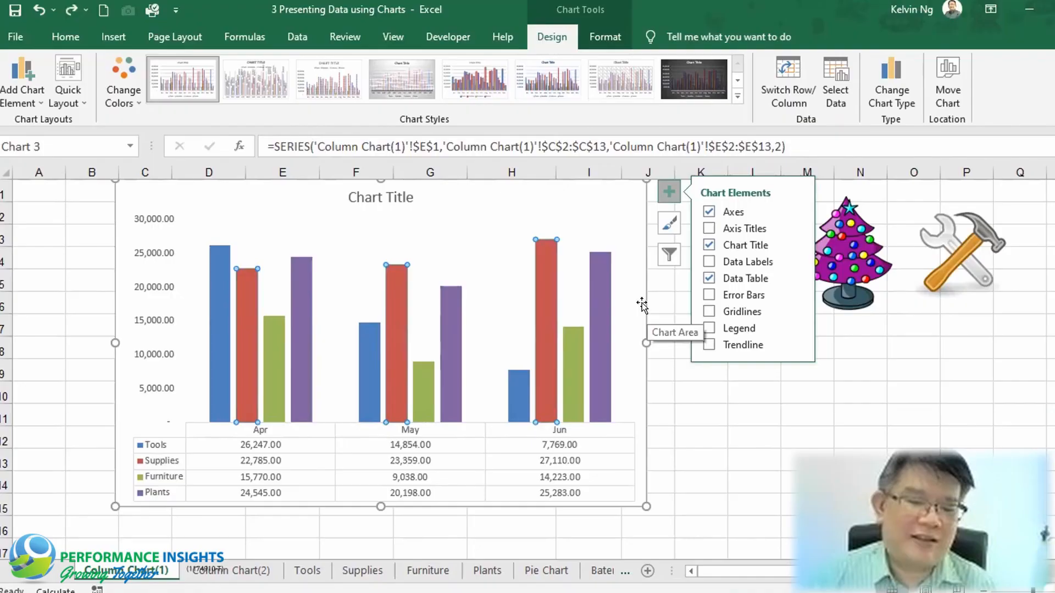
Filter the Furniture series out of the chart, then include it again
left_click(660, 252)
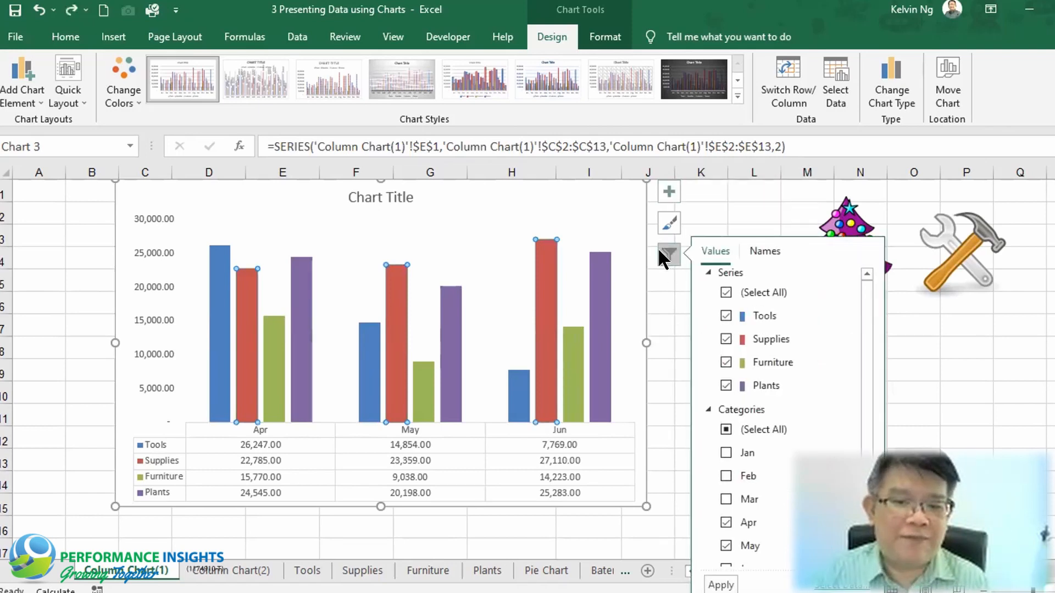
left_click(726, 362)
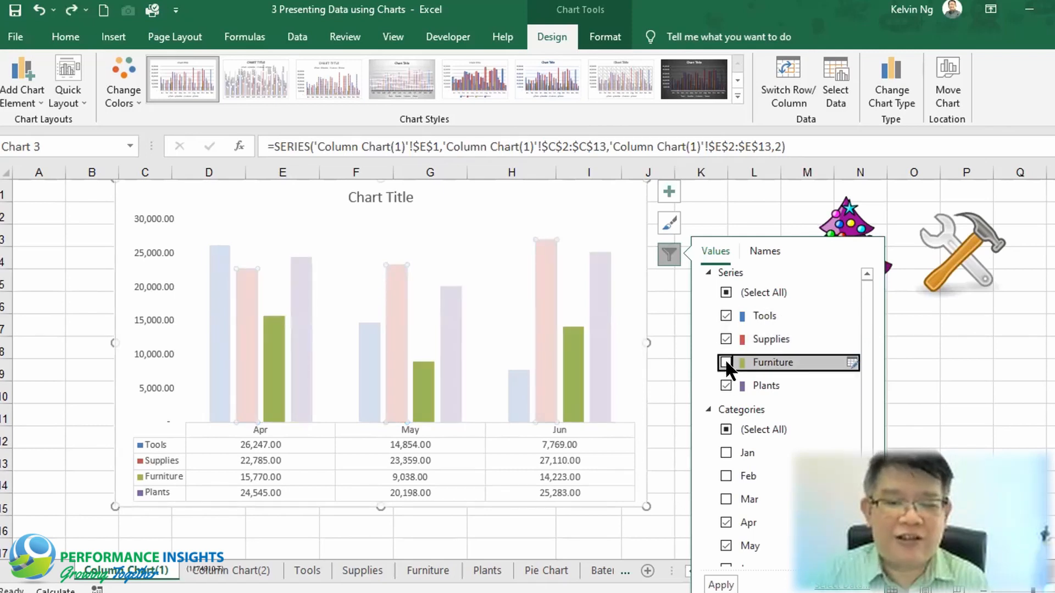
left_click(721, 585)
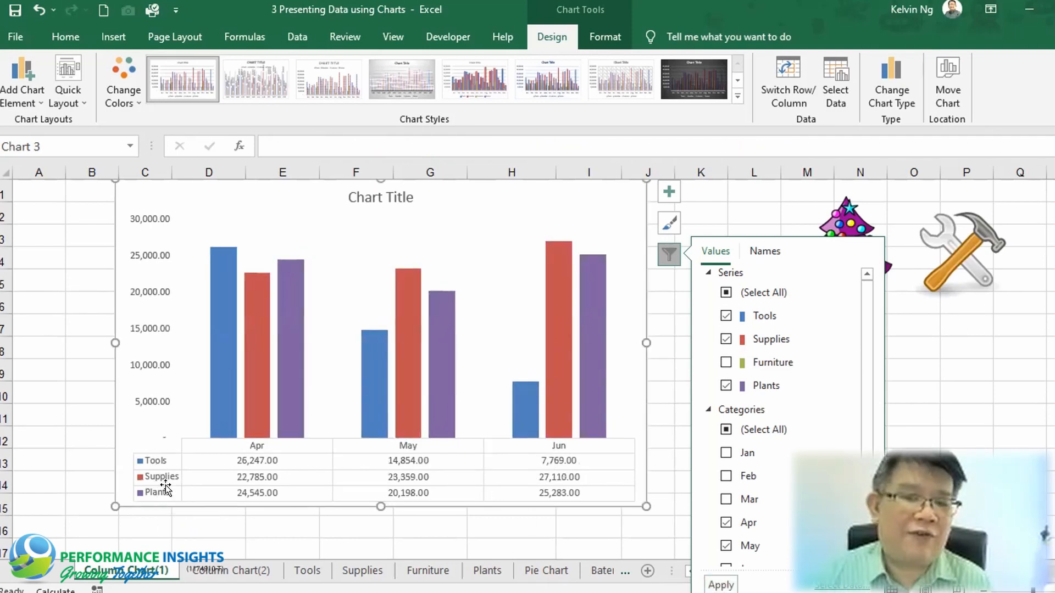
left_click(726, 362)
left_click(671, 253)
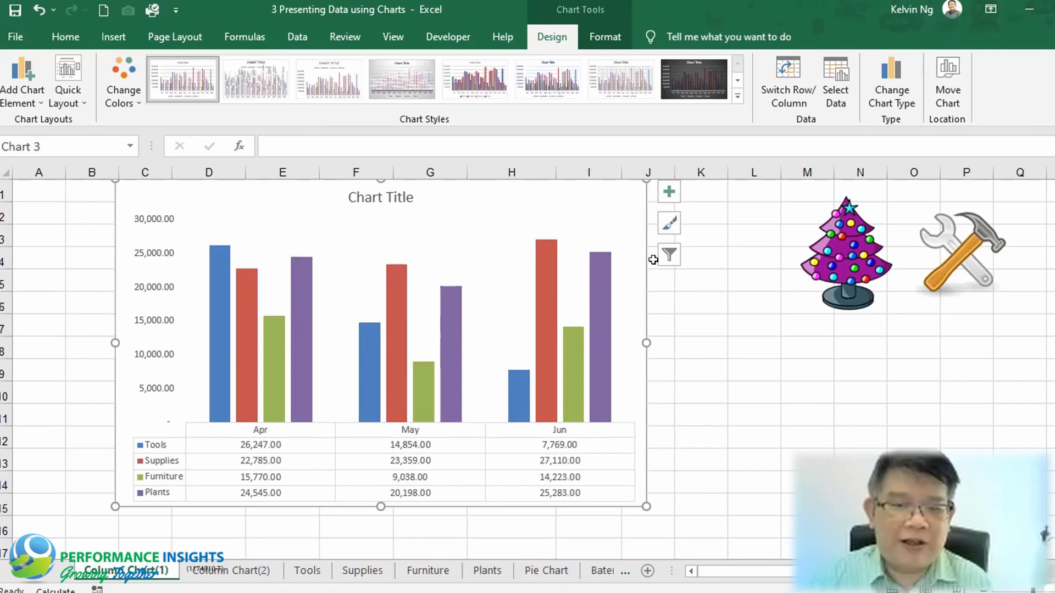
Hide the Furniture series from the chart using the chart filter
left_click(669, 191)
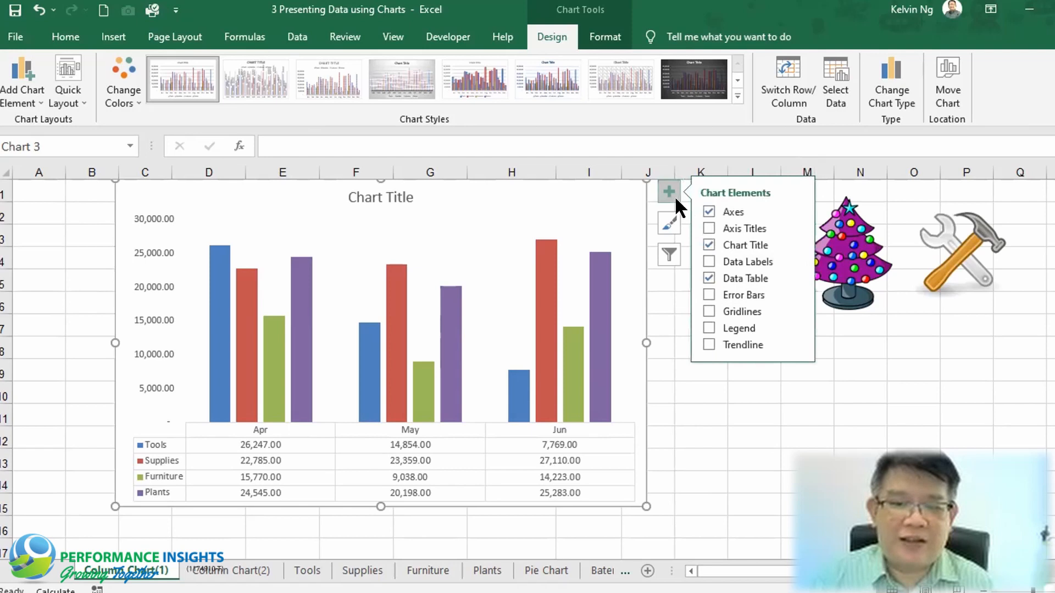
left_click(673, 195)
left_click(669, 253)
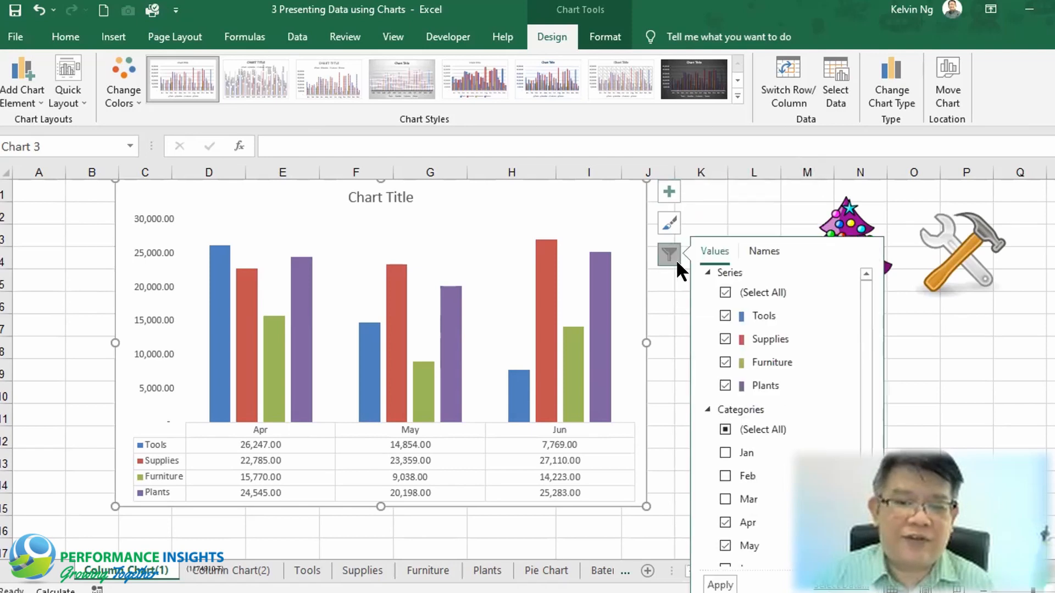
left_click(726, 362)
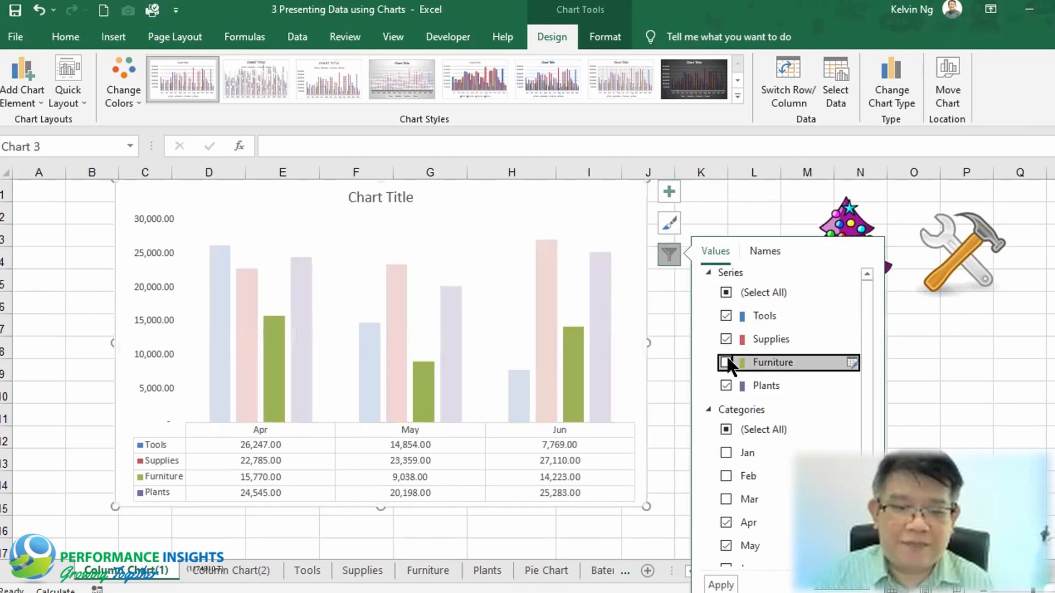
left_click(721, 585)
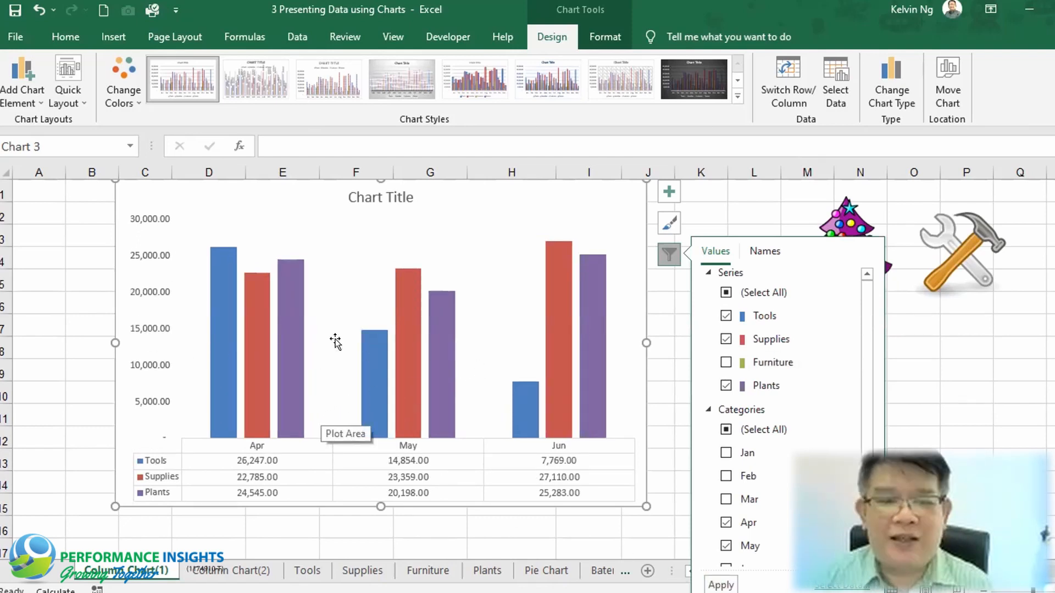
Open the format options for the Plants series and set the gap width to 99%
right_click(288, 304)
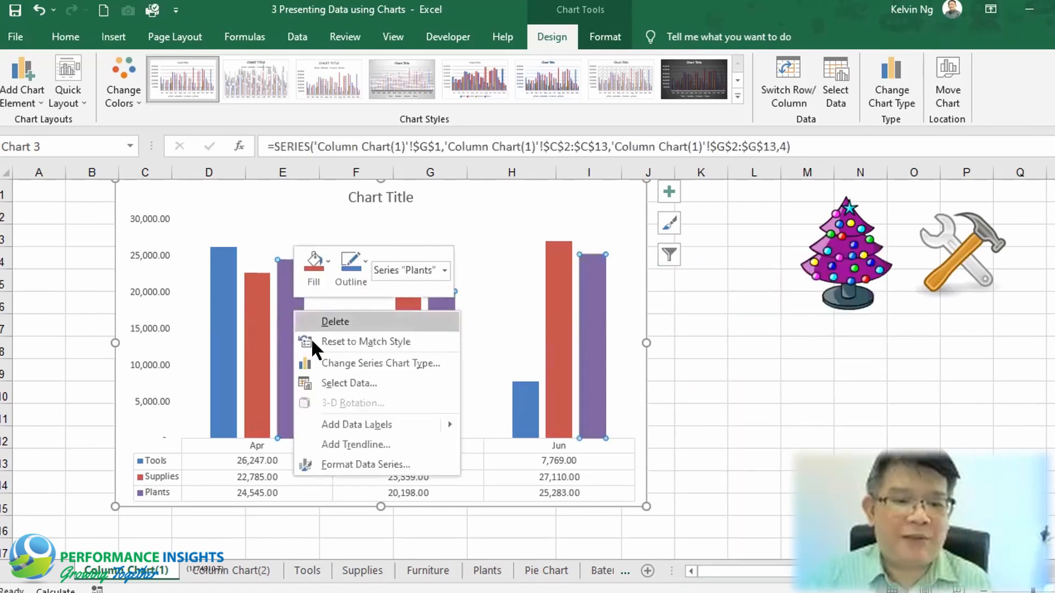
left_click(384, 467)
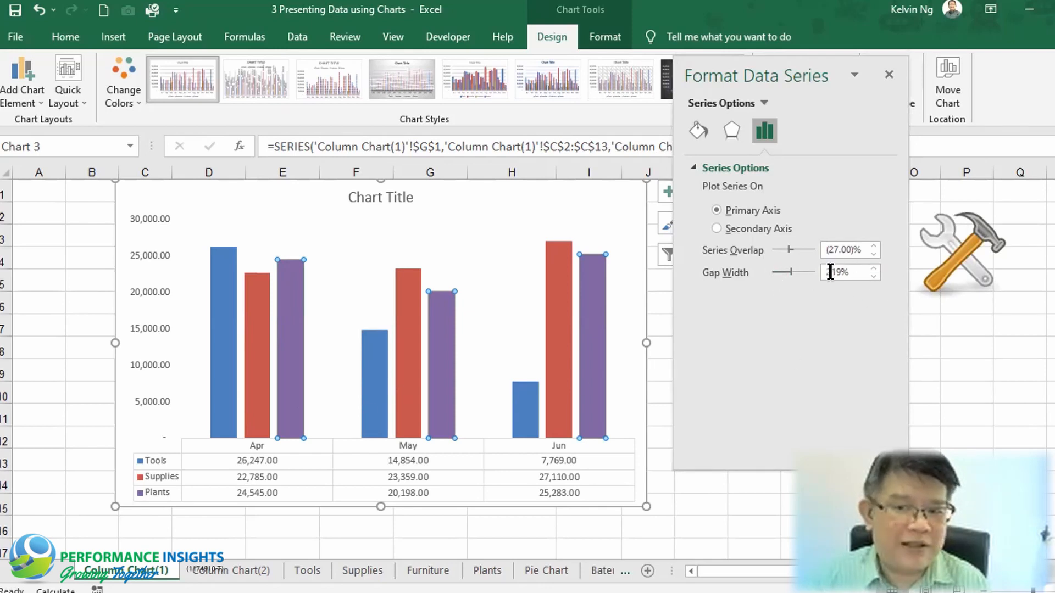
left_click(773, 269)
left_click(773, 268)
left_click(773, 269)
left_click(774, 268)
left_click(774, 269)
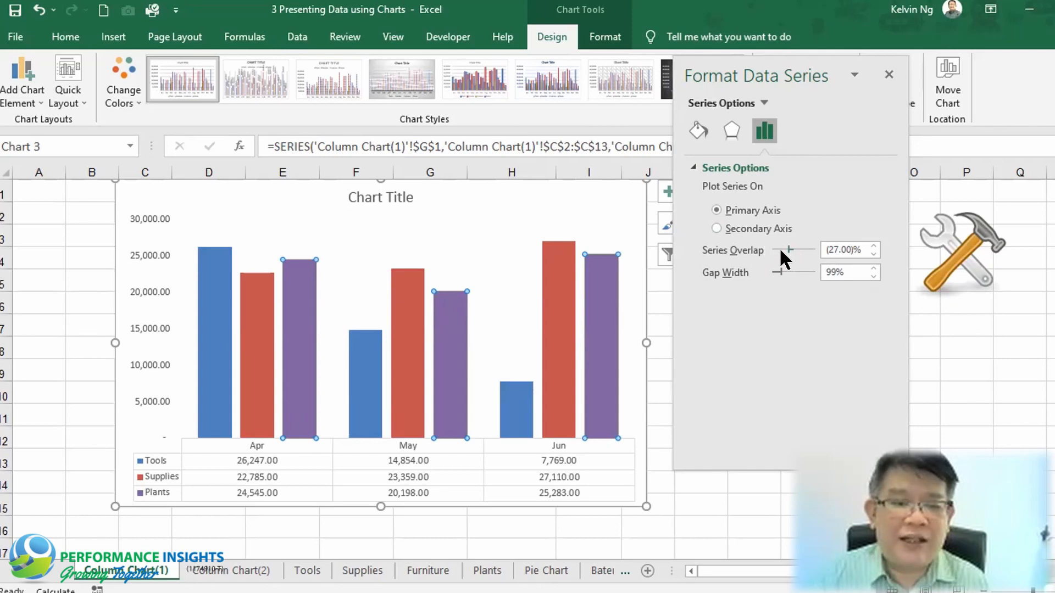
Set the series overlap to -7%
left_click(807, 249)
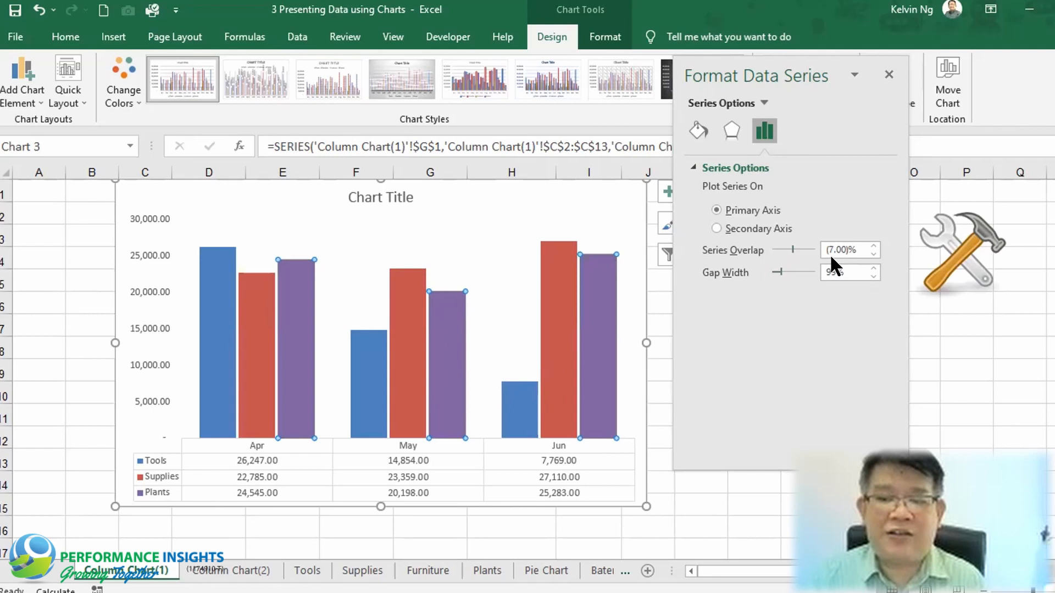
left_click(769, 246)
left_click(769, 245)
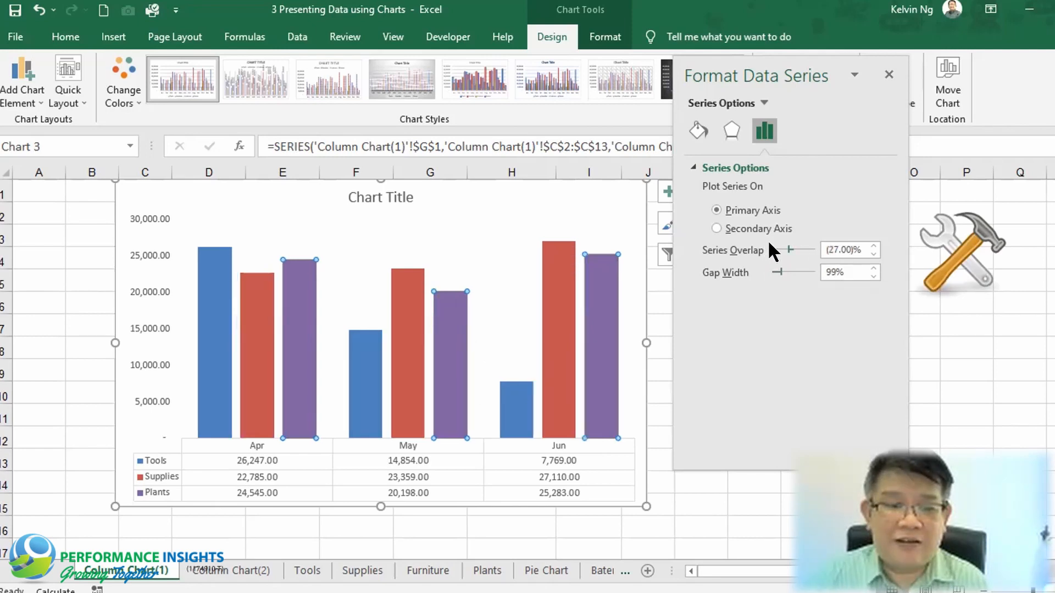
left_click(769, 246)
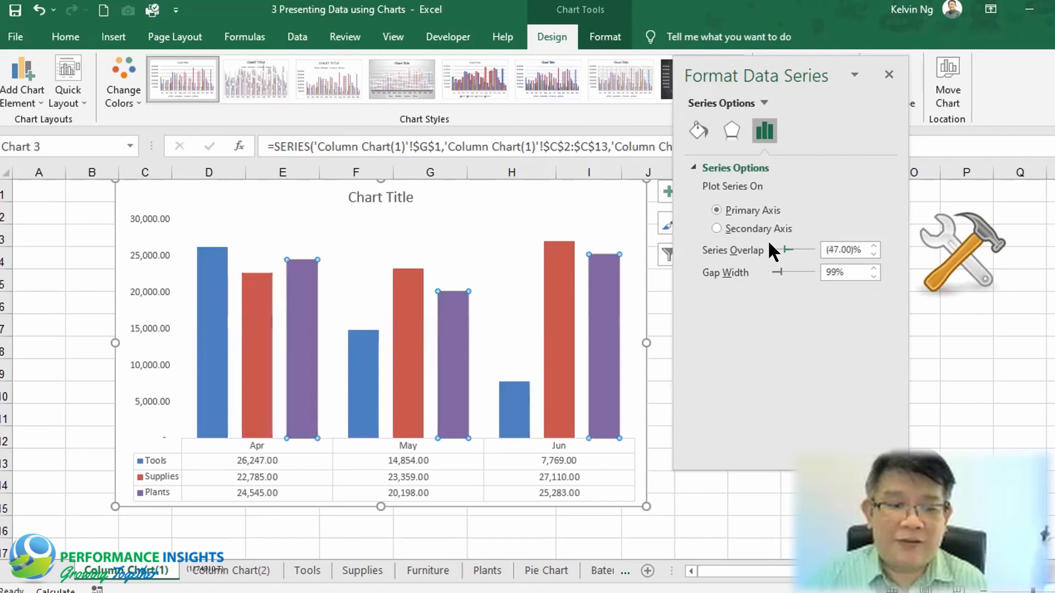
left_click(803, 246)
left_click(804, 246)
left_click(803, 247)
left_click(803, 246)
left_click(803, 246)
left_click(803, 246)
left_click(803, 246)
left_click(804, 246)
left_click(775, 246)
left_click(775, 247)
left_click(775, 246)
left_click(775, 246)
left_click(774, 246)
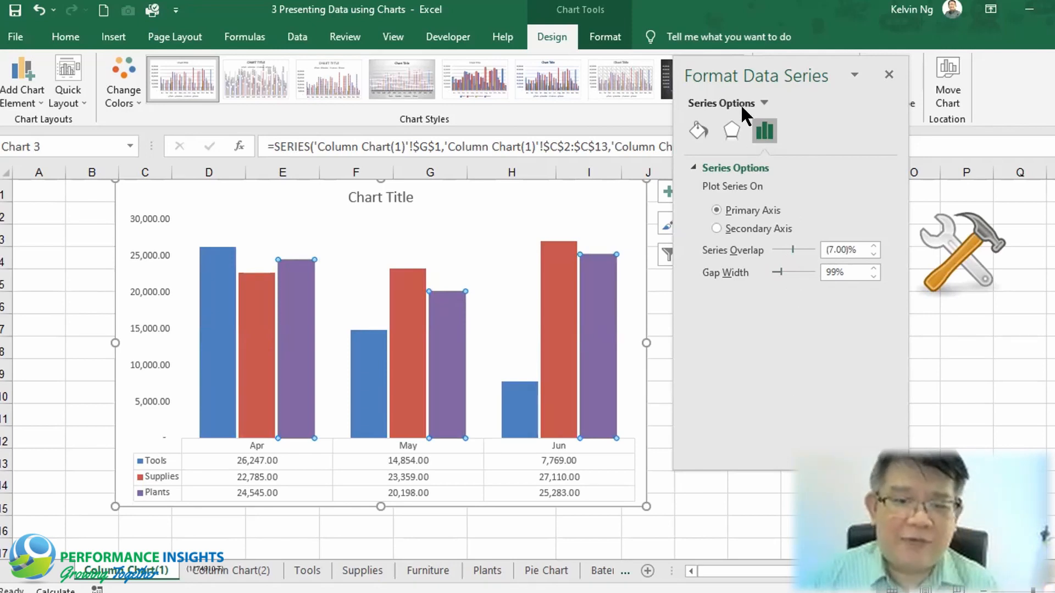
Dock the format pane and add data labels at the Outside End position to the columns
left_click_drag(735, 66, 957, 67)
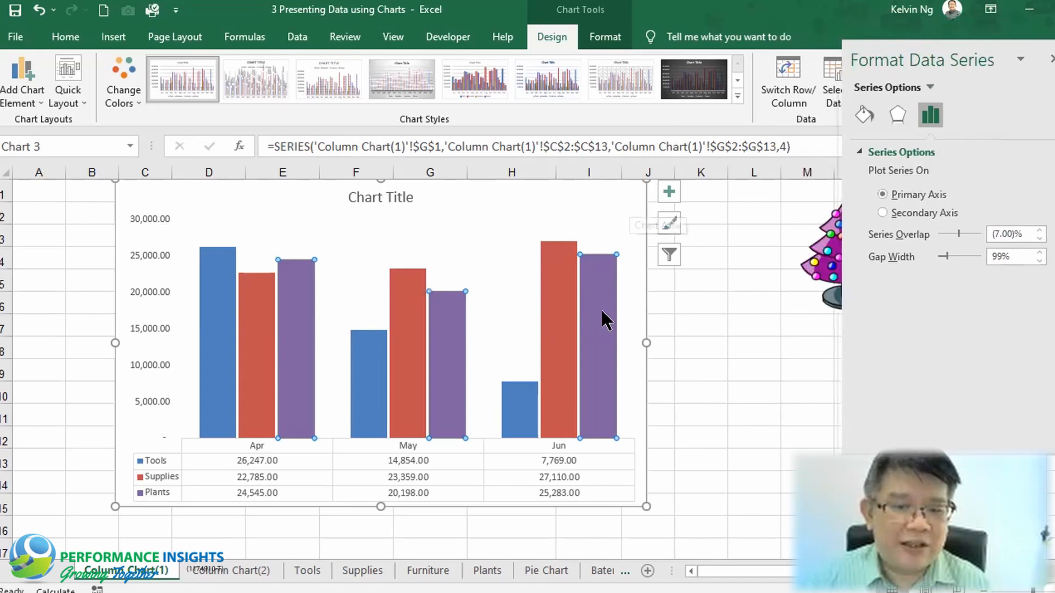
key("Escape")
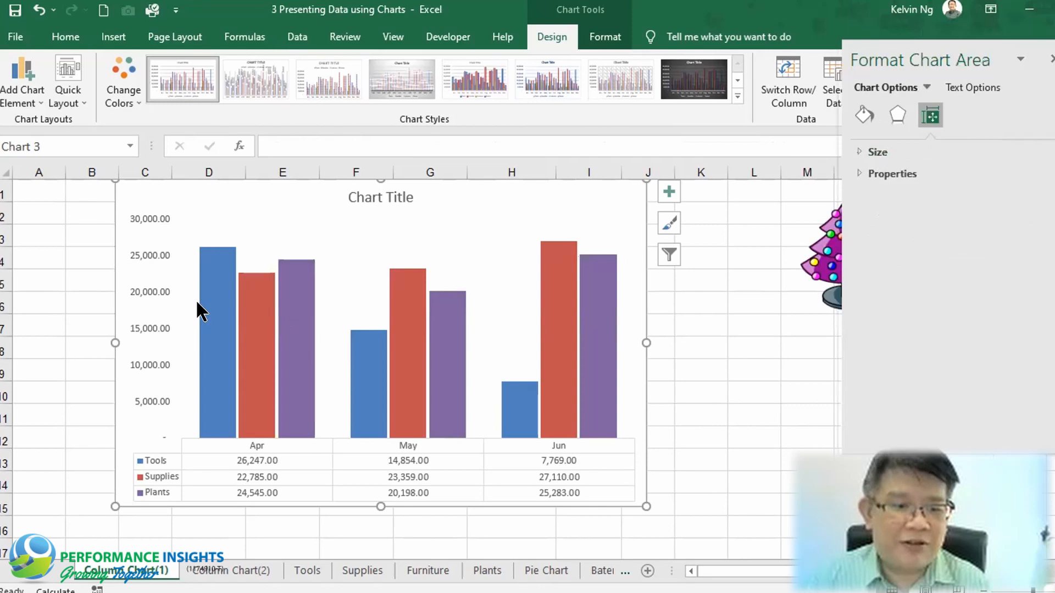
left_click(664, 192)
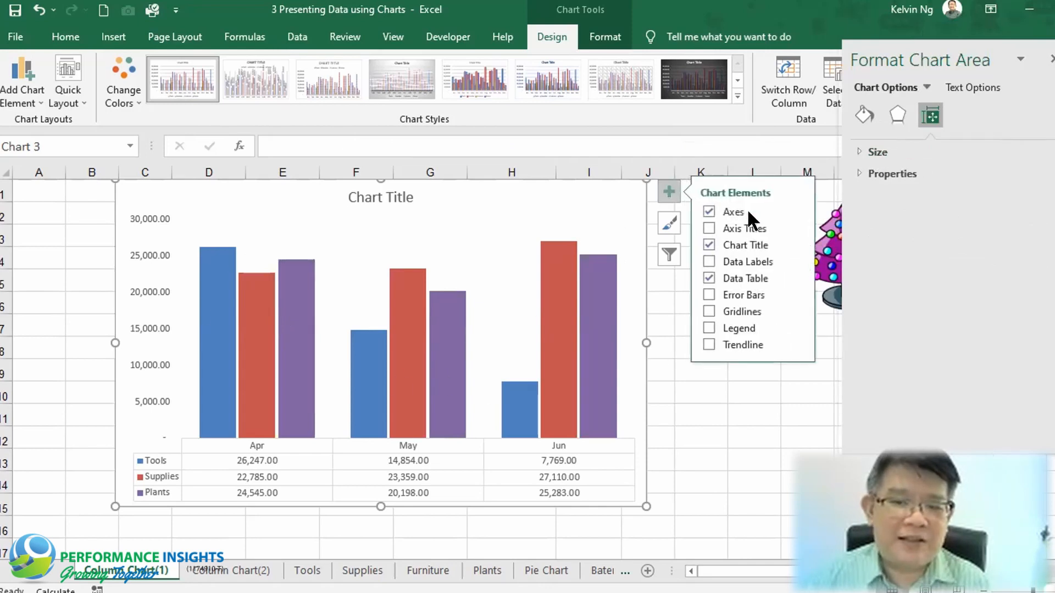
left_click(796, 261)
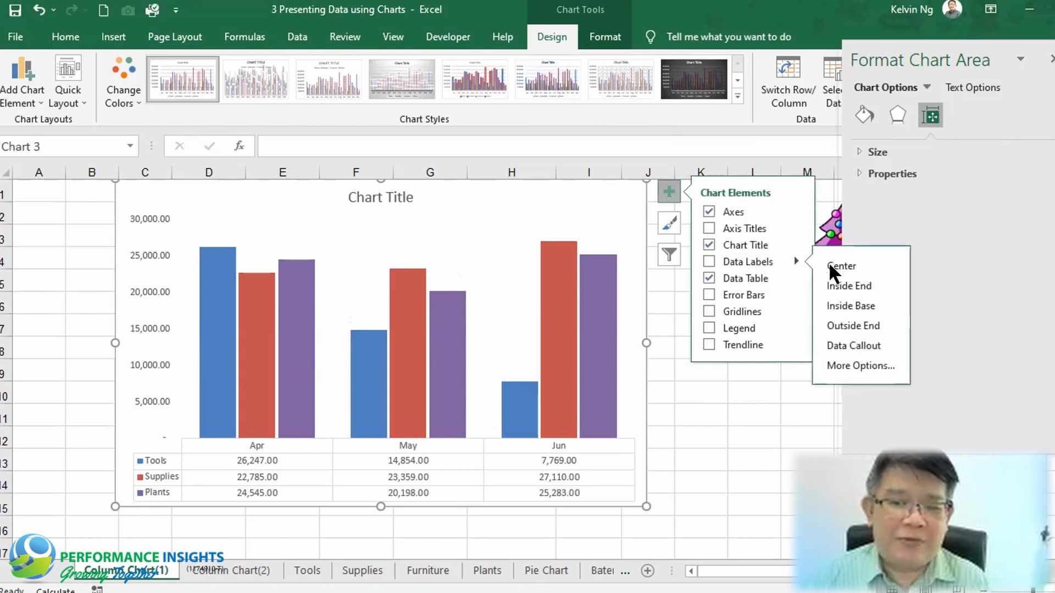
left_click(868, 323)
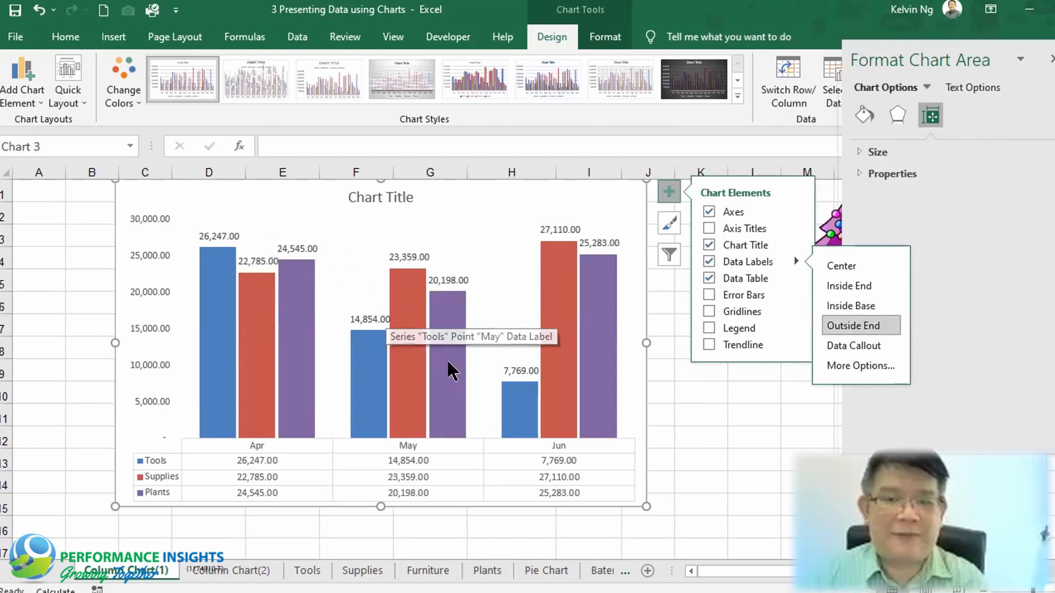
Open the formatting options for the Supplies series data labels
left_click(404, 259)
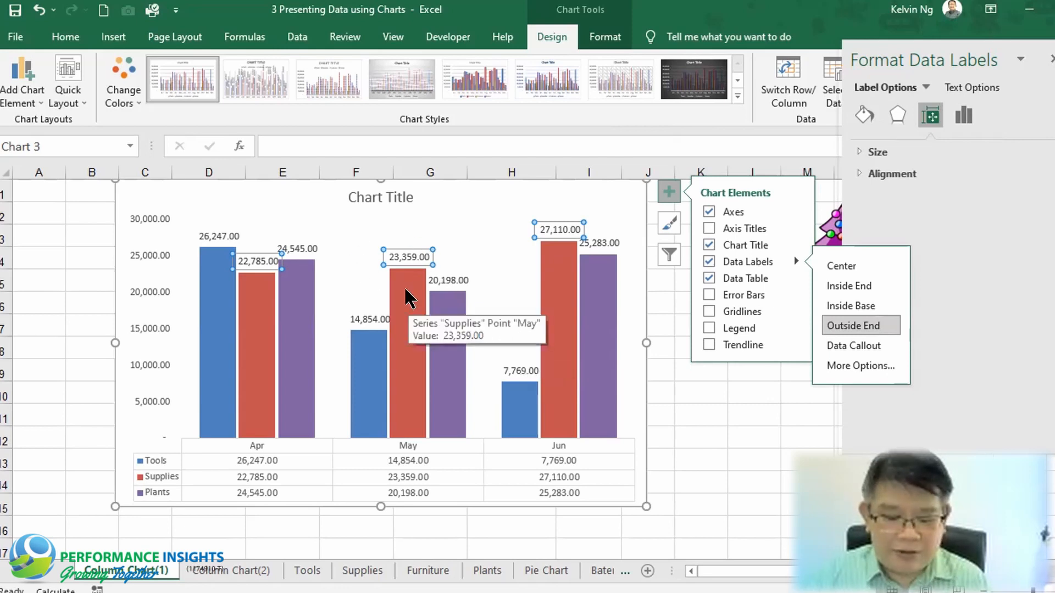
key("ctrl+1")
left_click(367, 269)
left_click_drag(460, 227, 480, 175)
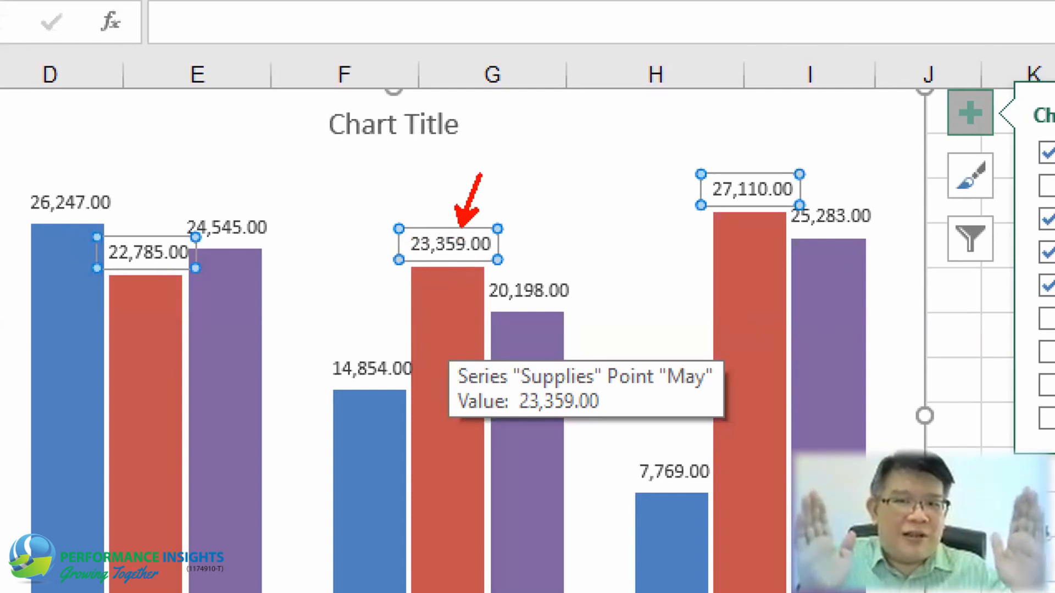
key("Escape")
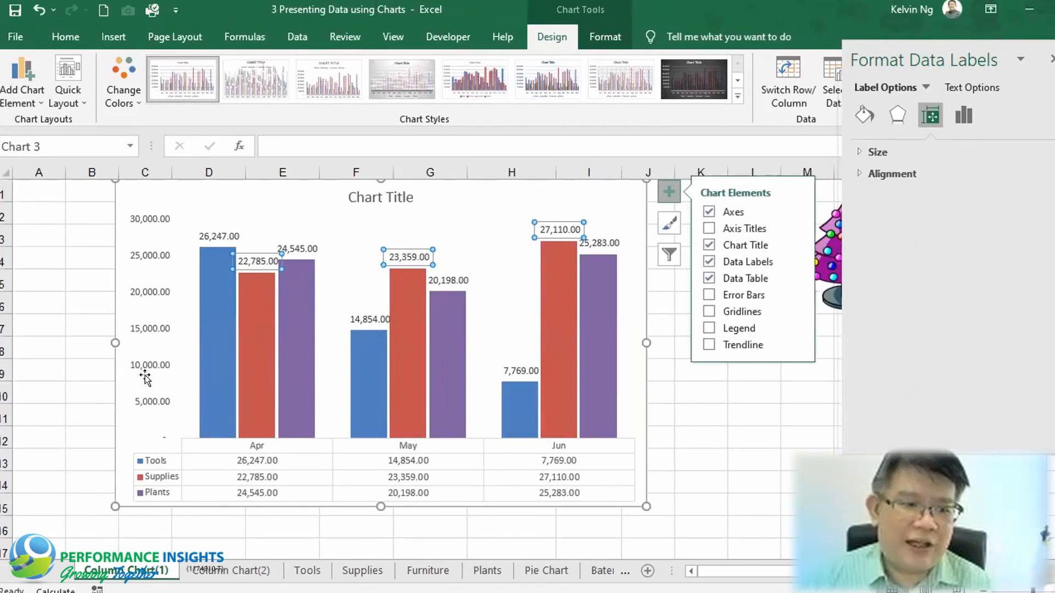
right_click(411, 250)
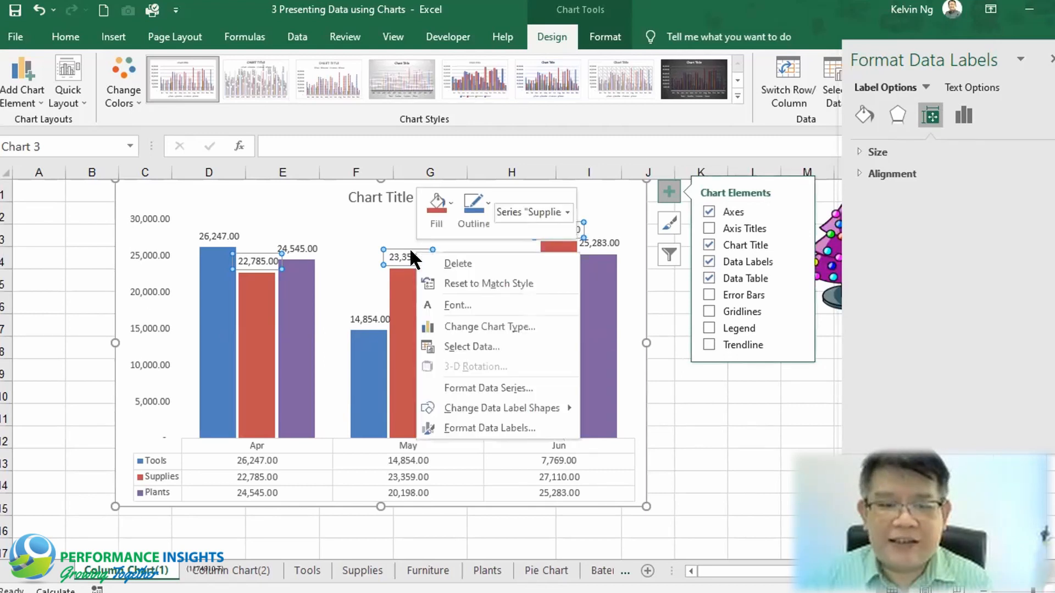
left_click(483, 424)
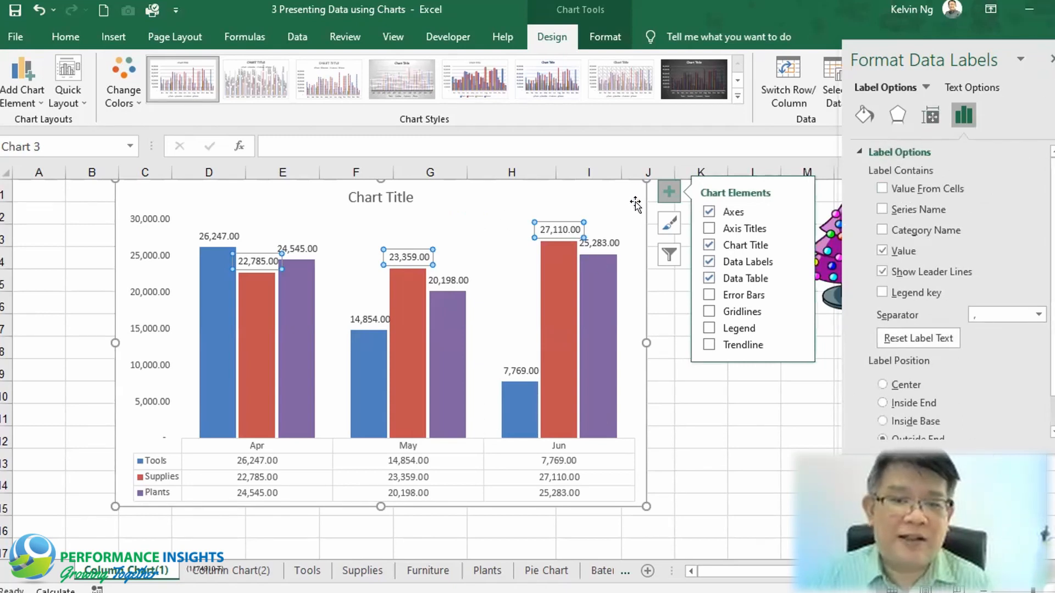
left_click(602, 233)
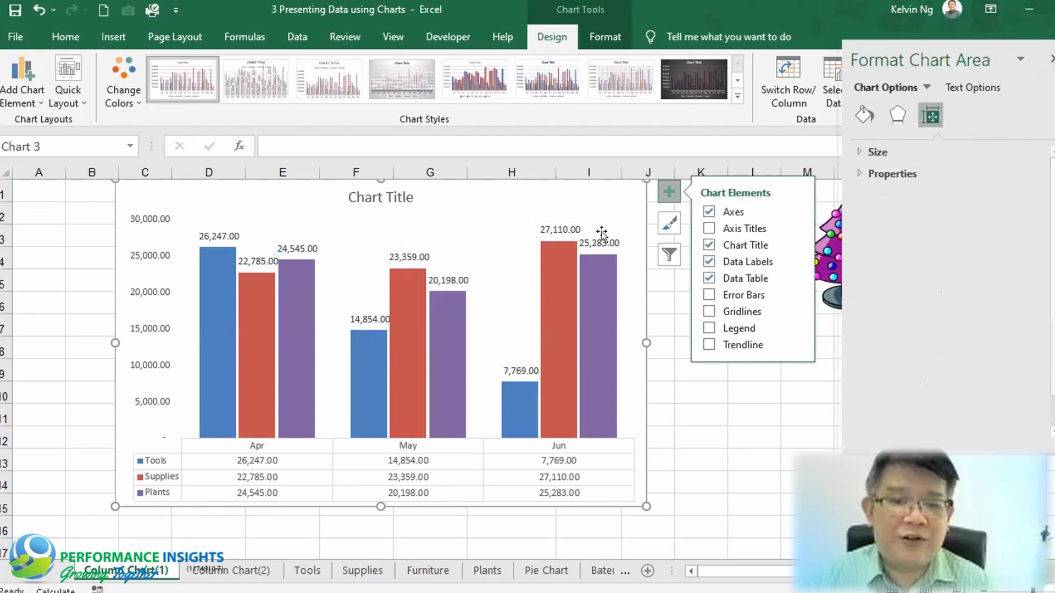
Set the Supplies data labels' number format code to #,##0.0,"K" and add it
left_click(387, 258)
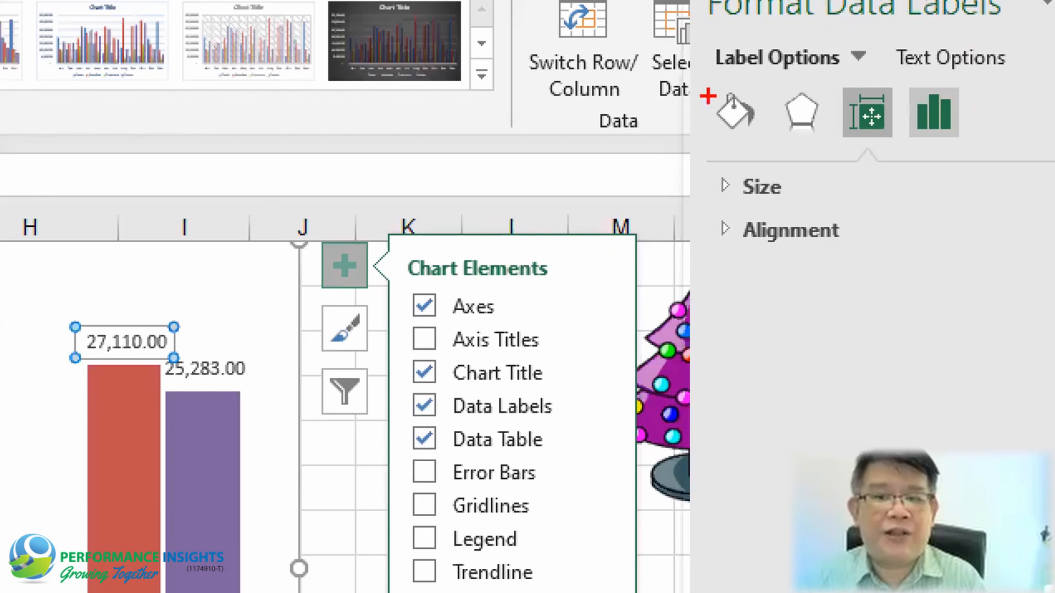
left_click_drag(705, 75, 1000, 162)
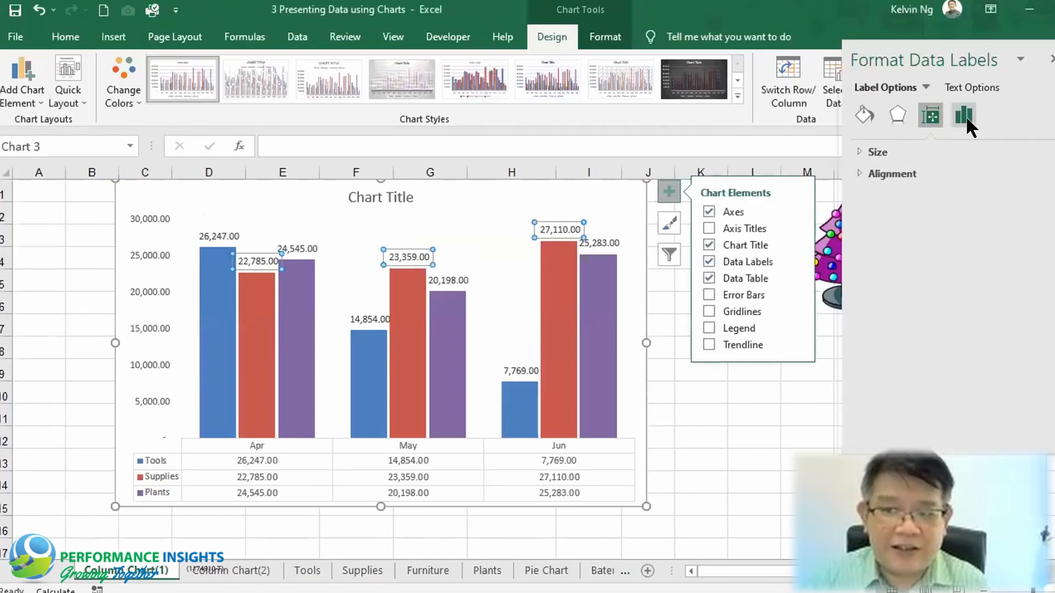
left_click(965, 116)
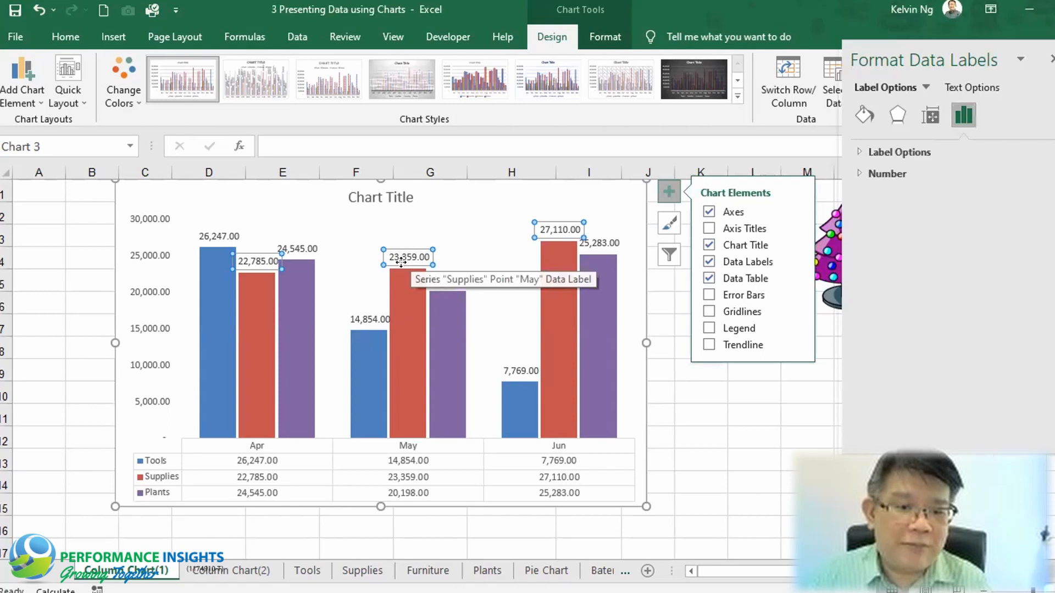
left_click(856, 173)
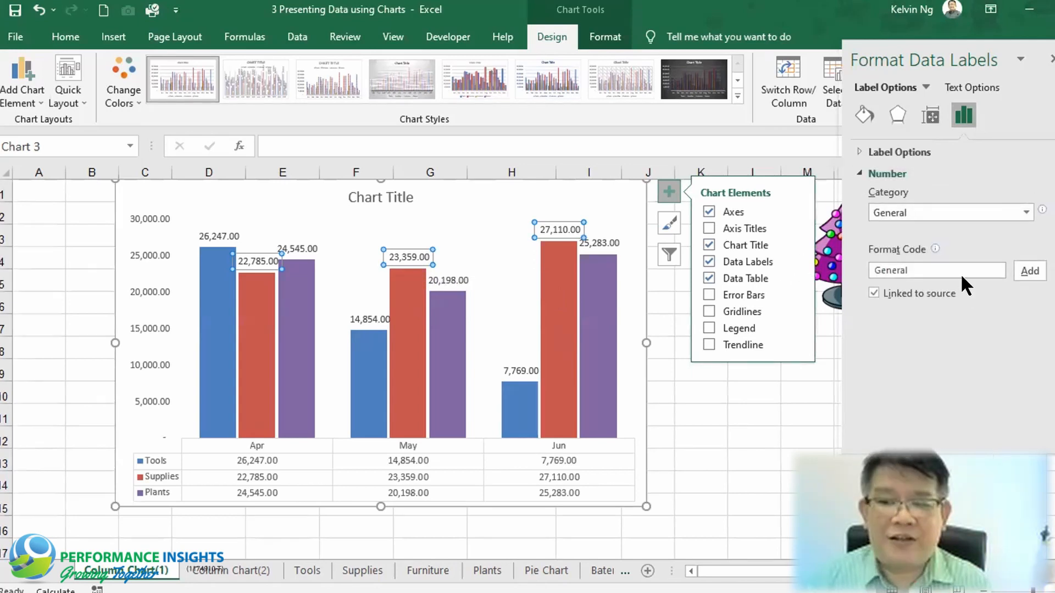
left_click(988, 271)
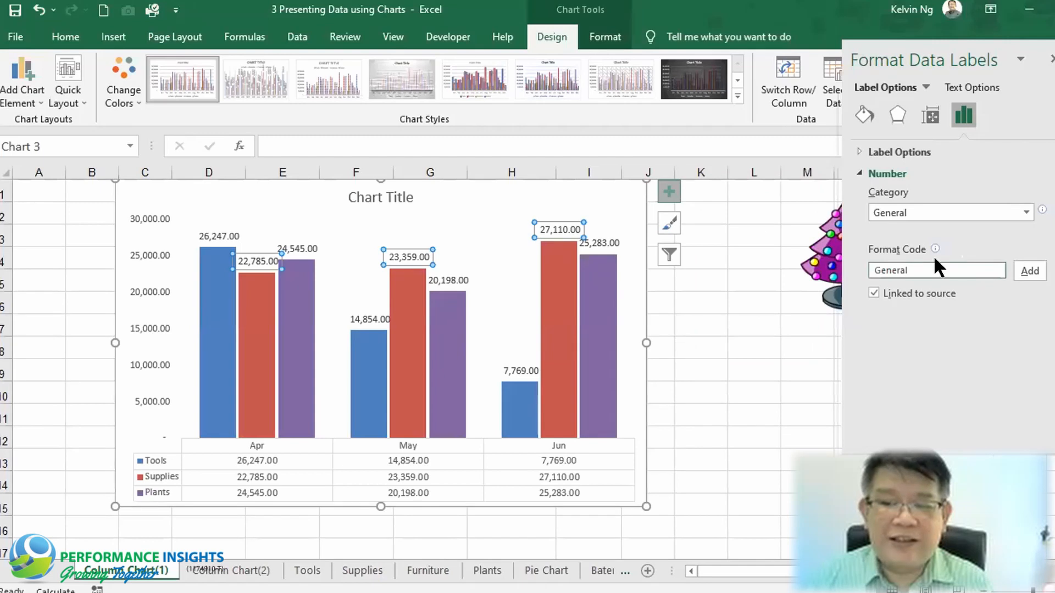
left_click_drag(937, 269, 871, 269)
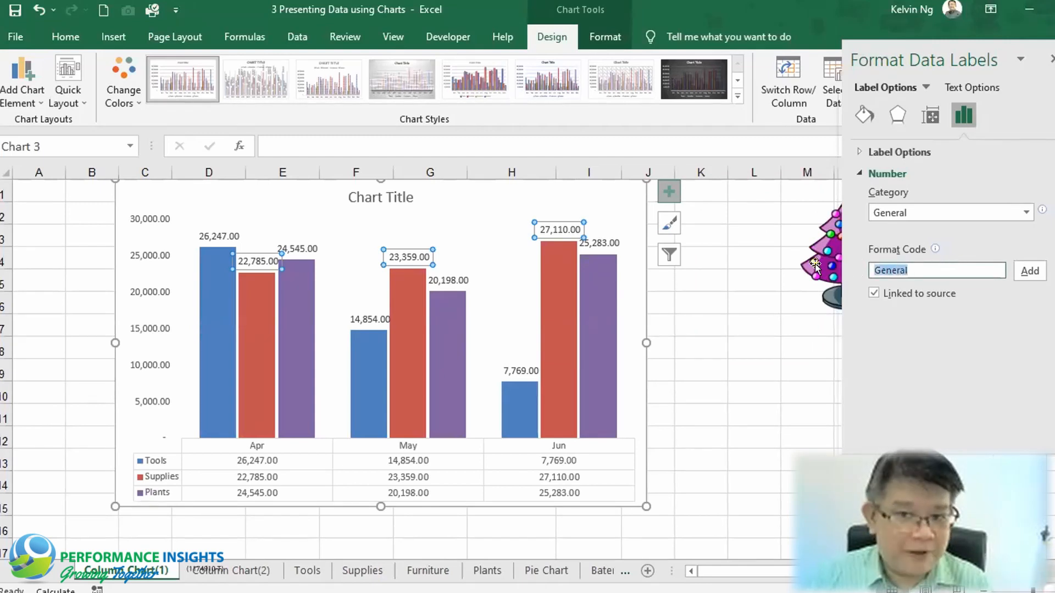
type(",")
type("#")
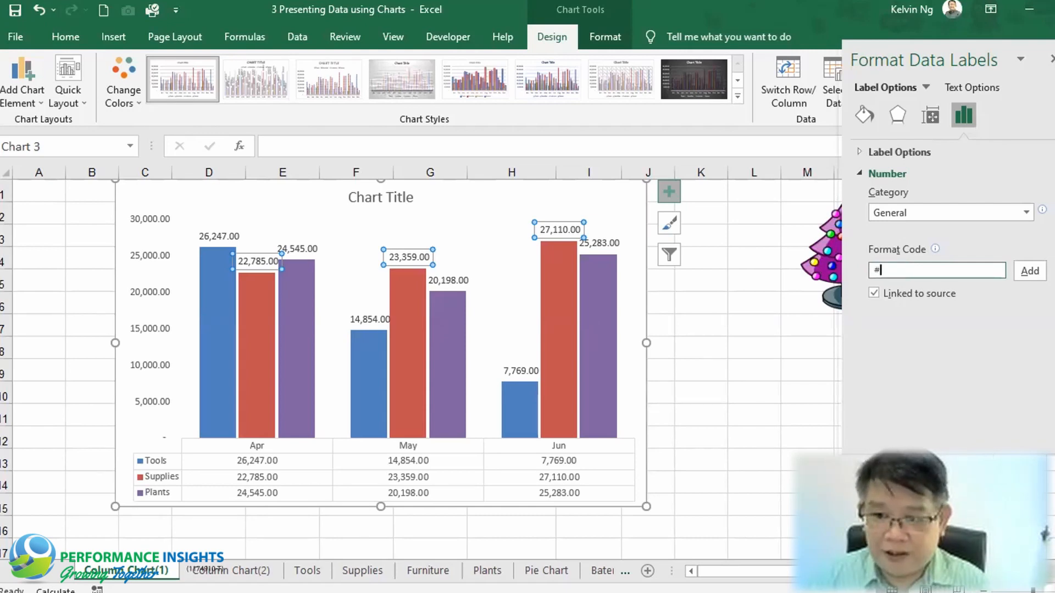
type(",##0")
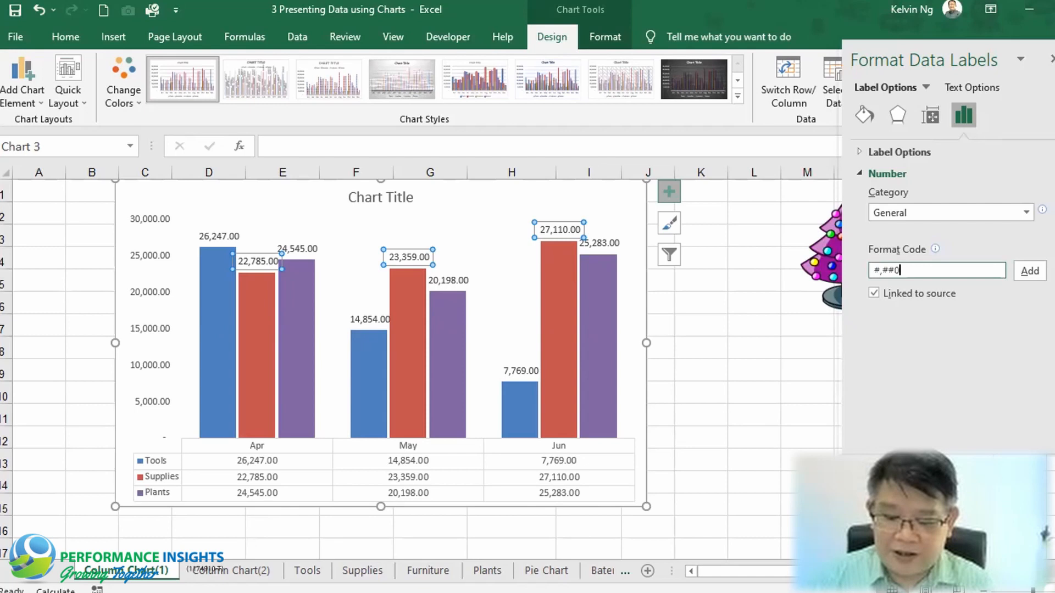
type(".0")
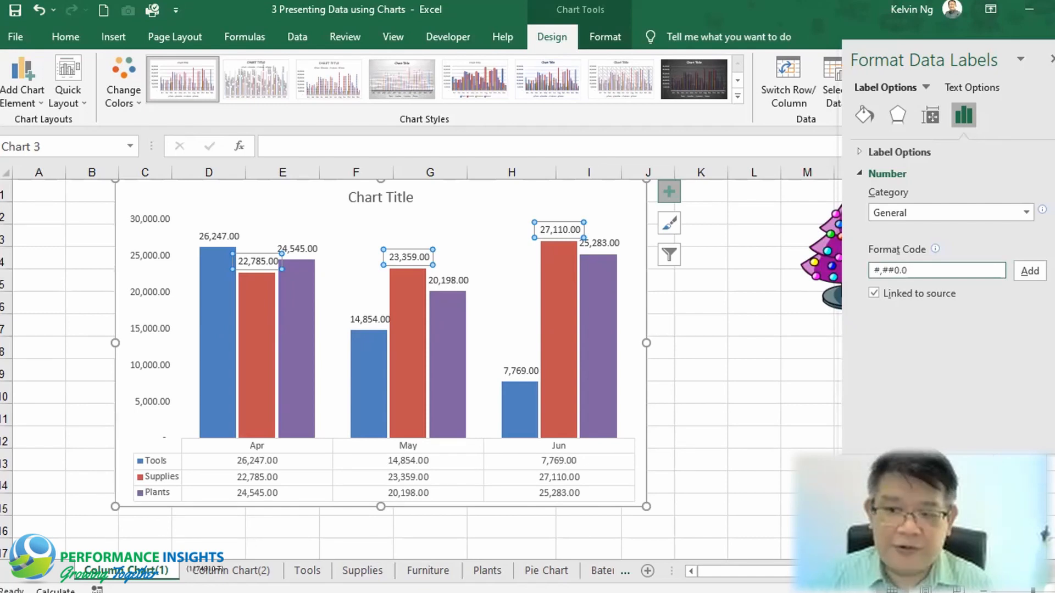
type(",\"K\"")
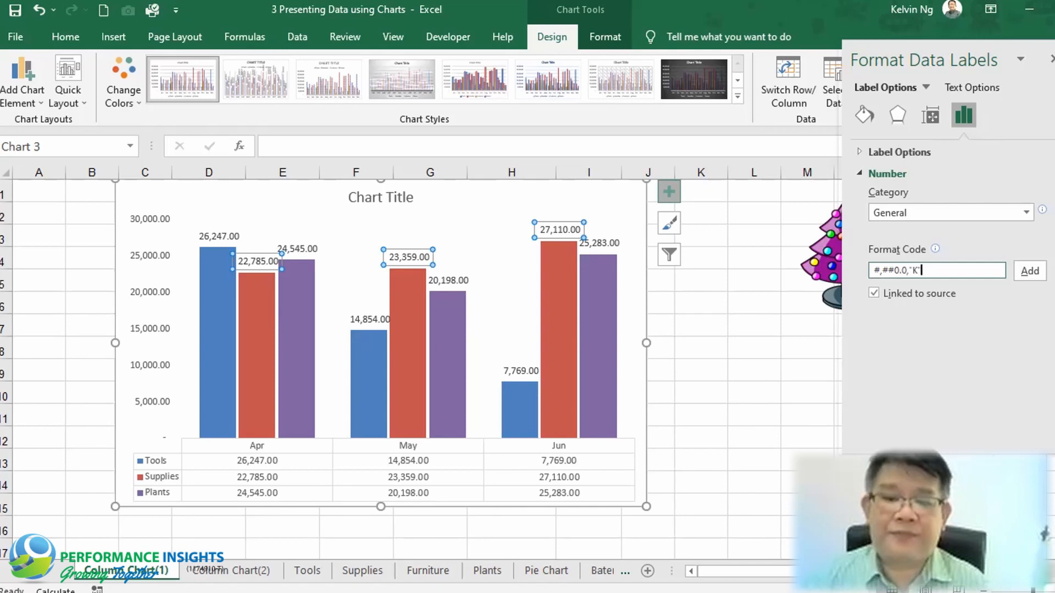
left_click(1030, 271)
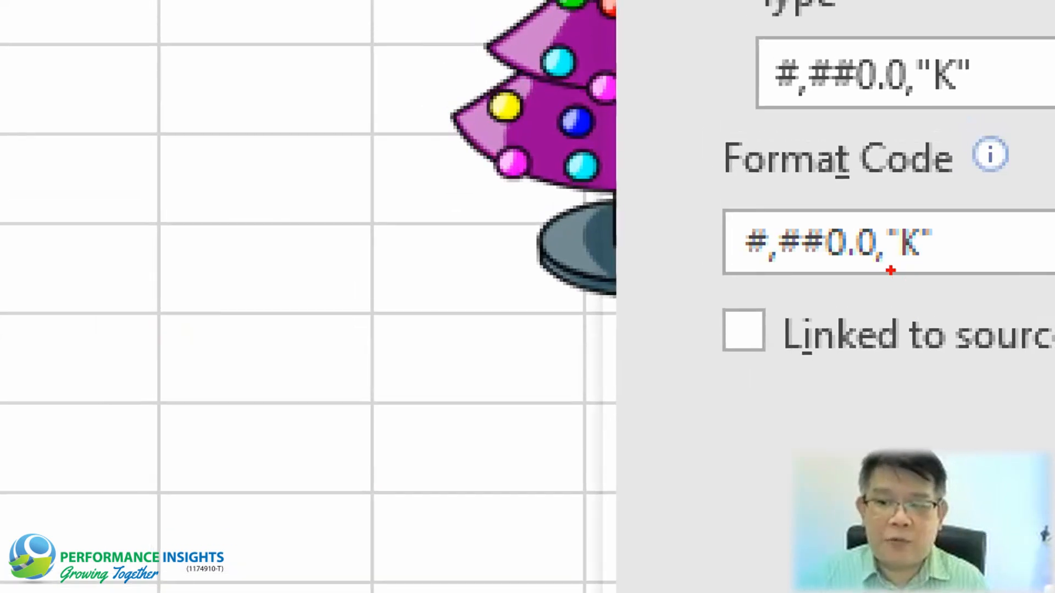
left_click_drag(886, 275, 894, 357)
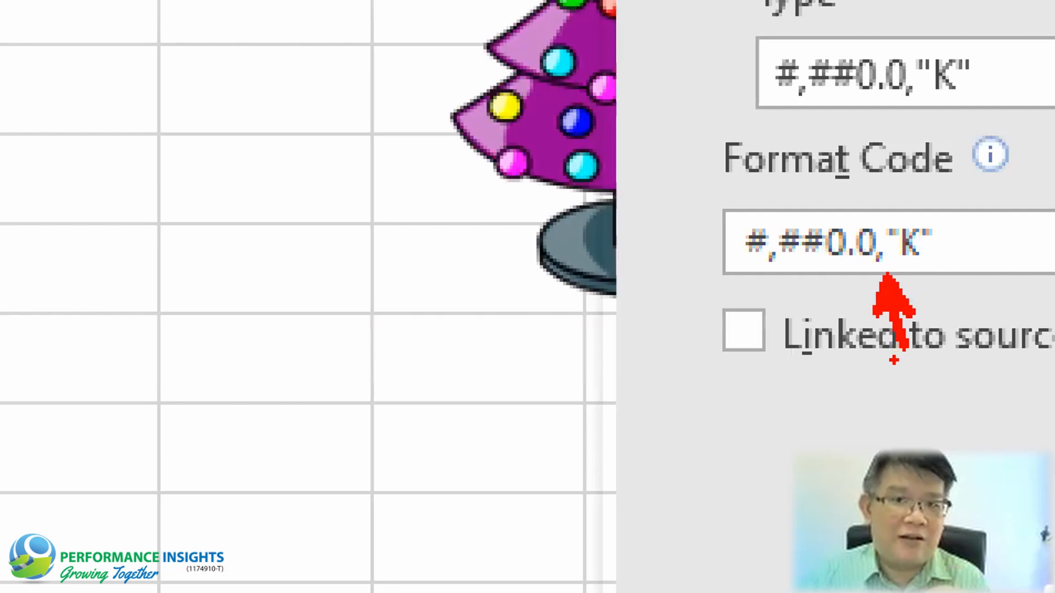